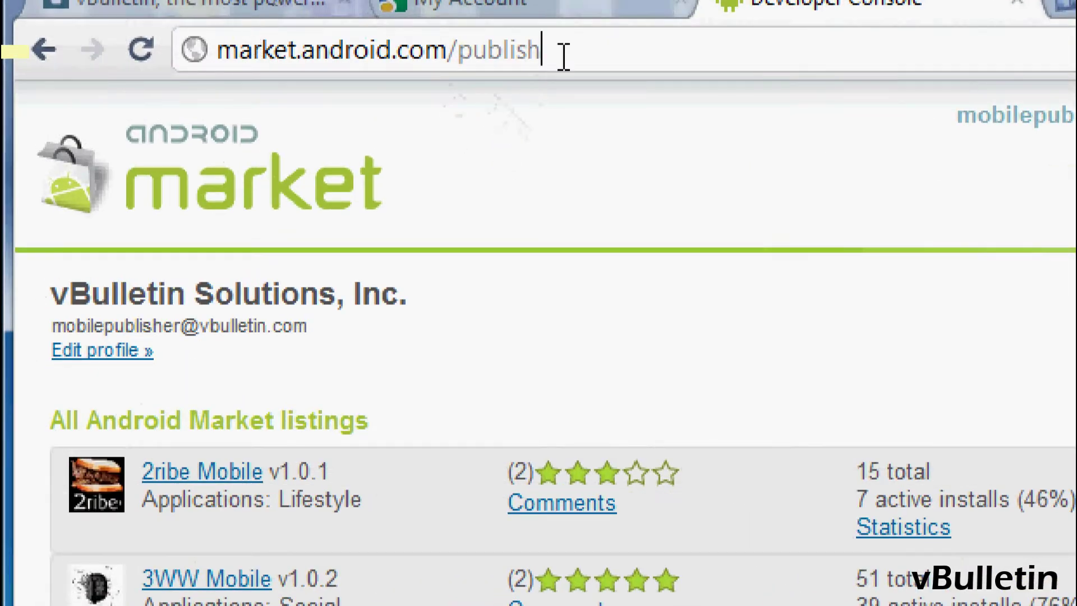
- Start a new application upload and look over the blank Upload an Application form
{"action": "left_click_drag", "start_coordinate": [564, 57], "coordinate": [193, 51]}
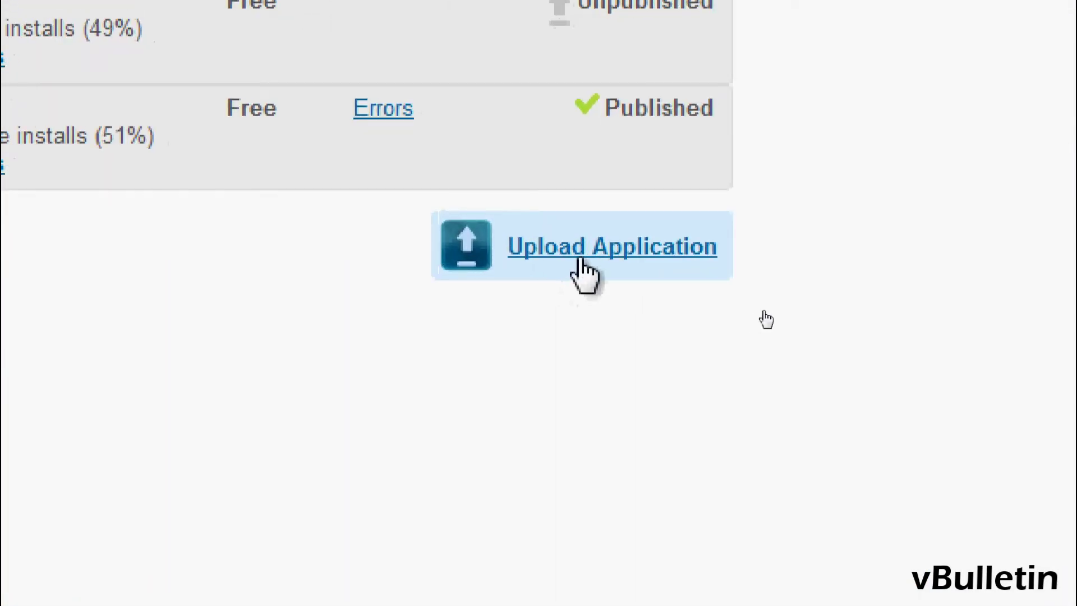
{"action": "left_click", "coordinate": [578, 258]}
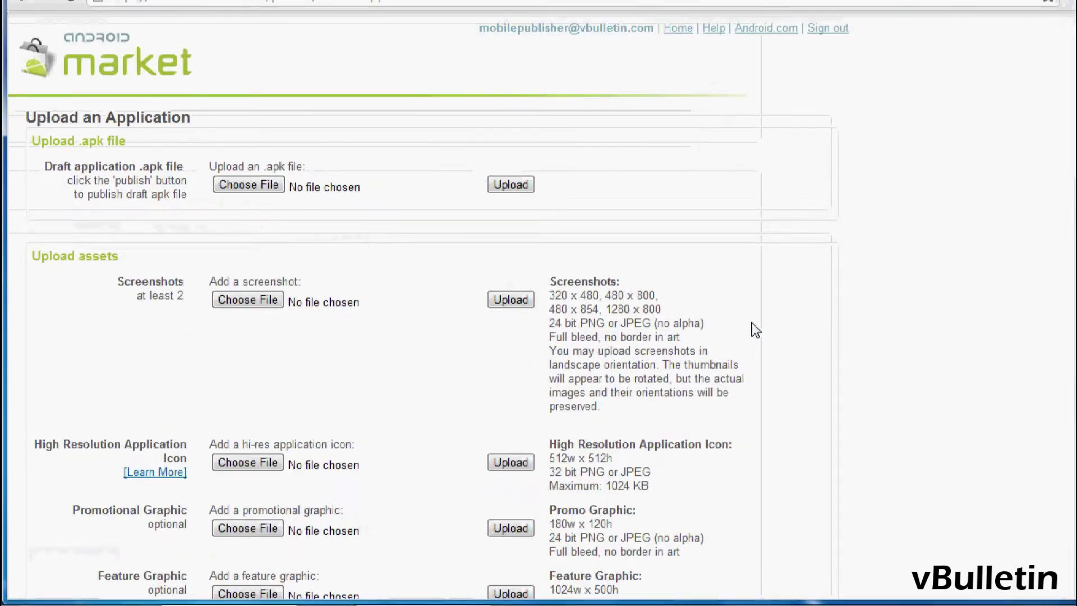
{"action": "scroll", "coordinate": [422, 309], "scroll_direction": "down", "scroll_amount": 8}
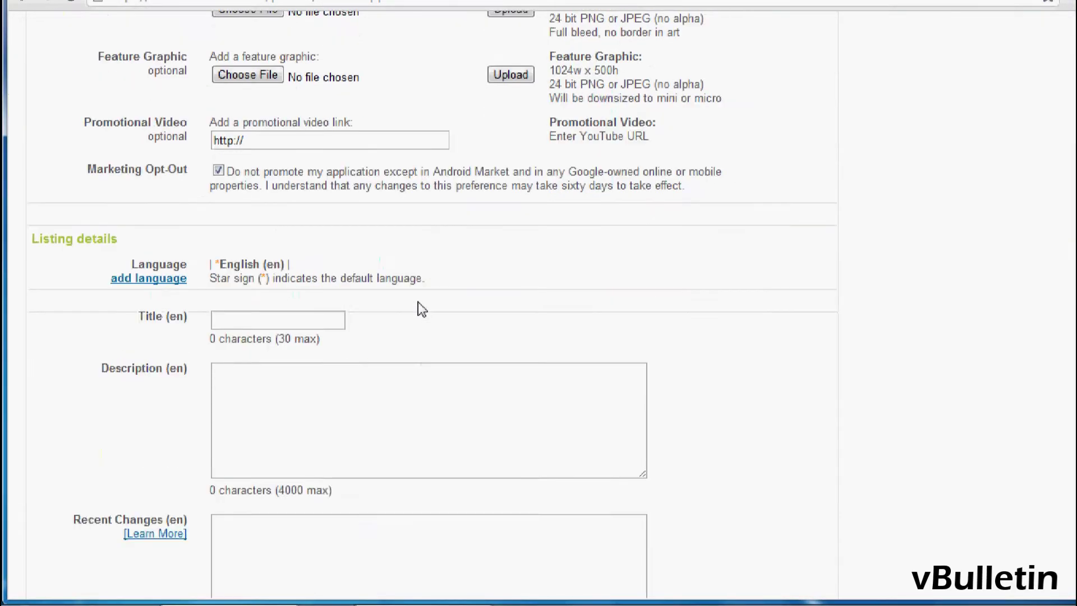
{"action": "scroll", "coordinate": [419, 303], "scroll_direction": "down", "scroll_amount": 15}
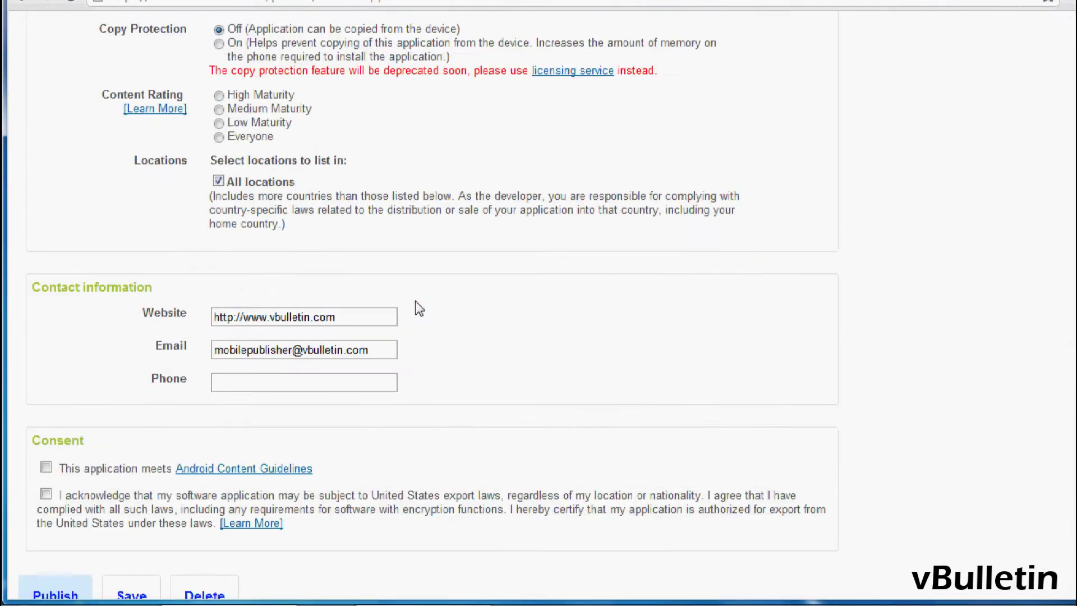
{"action": "scroll", "coordinate": [418, 307], "scroll_direction": "down", "scroll_amount": 3}
{"action": "scroll", "coordinate": [418, 308], "scroll_direction": "up", "scroll_amount": 20}
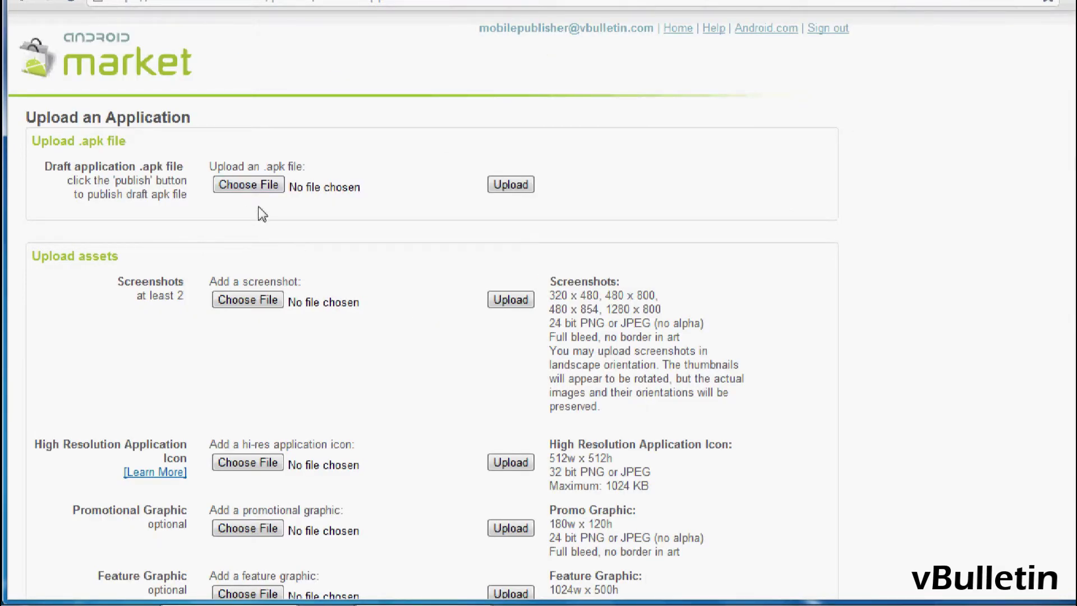
- Upload 87d17f46141.apk as draft Mobile 1.0.2, then pick the 141_andr_article screenshot
{"action": "left_click", "coordinate": [259, 189]}
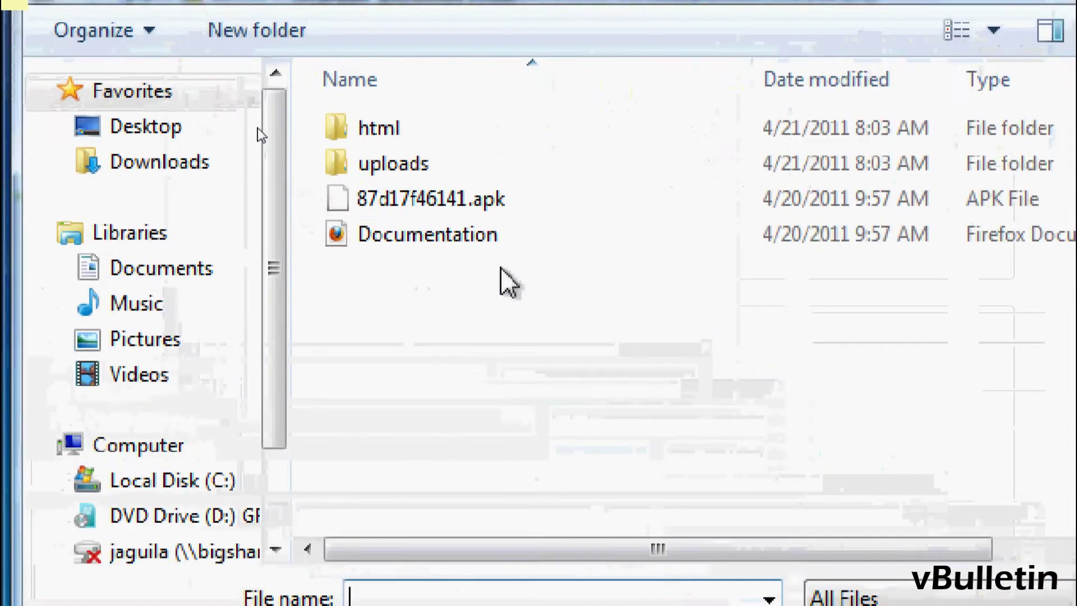
{"action": "double_click", "coordinate": [494, 213]}
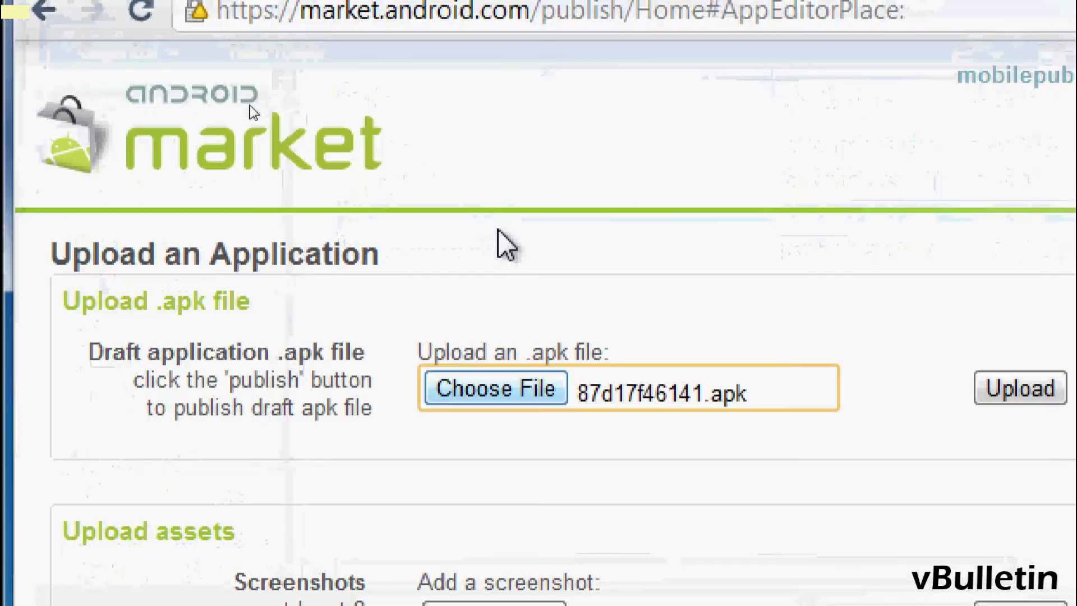
{"action": "left_click", "coordinate": [1021, 388]}
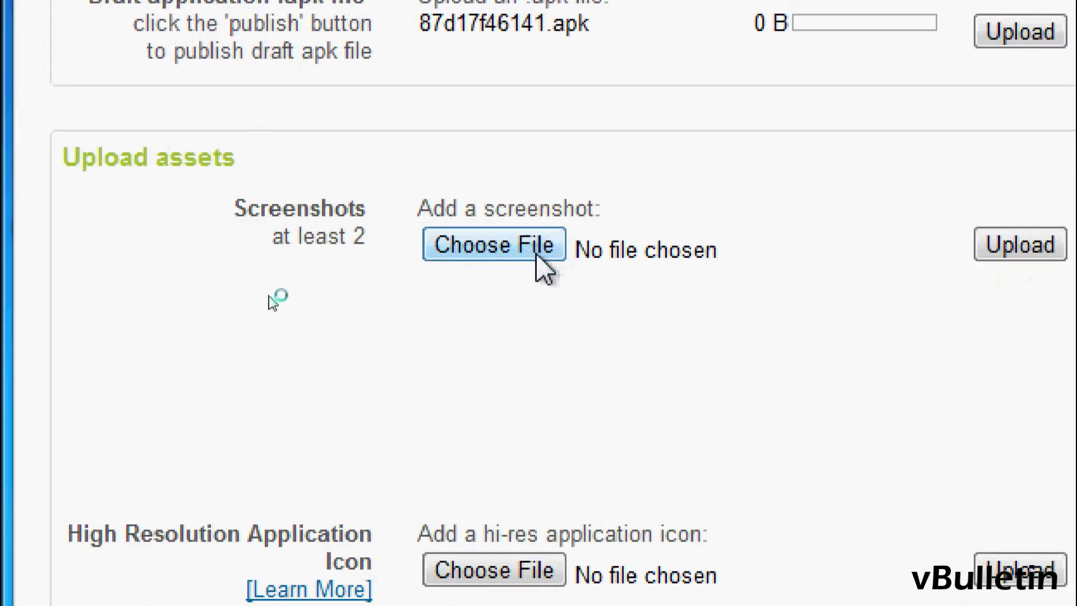
{"action": "left_click", "coordinate": [537, 256]}
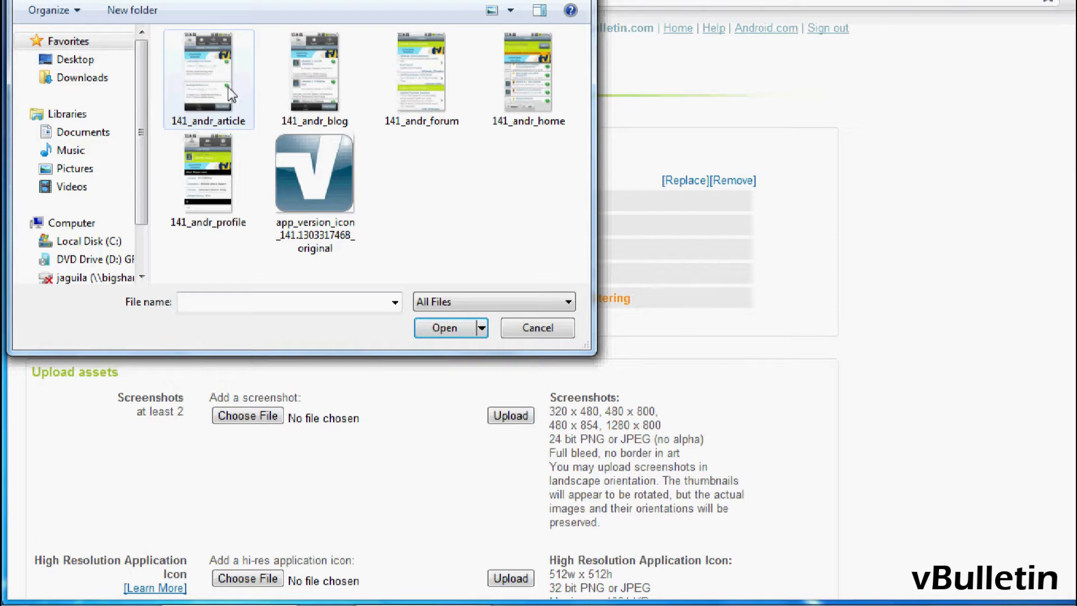
{"action": "double_click", "coordinate": [231, 94]}
- Upload the 141_andr_article screenshot to the listing
{"action": "left_click", "coordinate": [238, 416]}
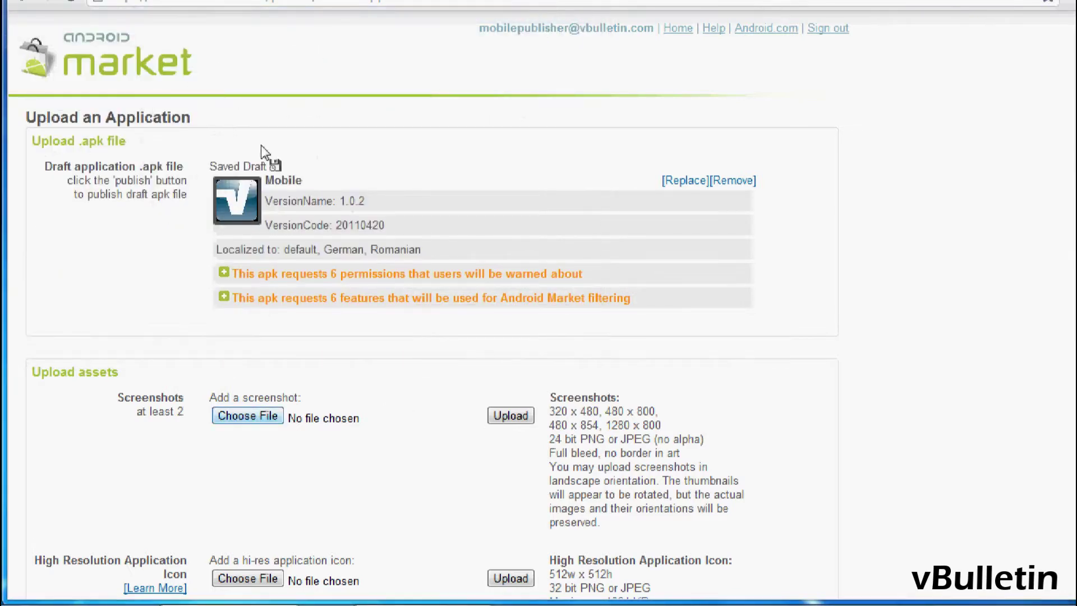
{"action": "left_click", "coordinate": [443, 326]}
{"action": "left_click", "coordinate": [510, 416]}
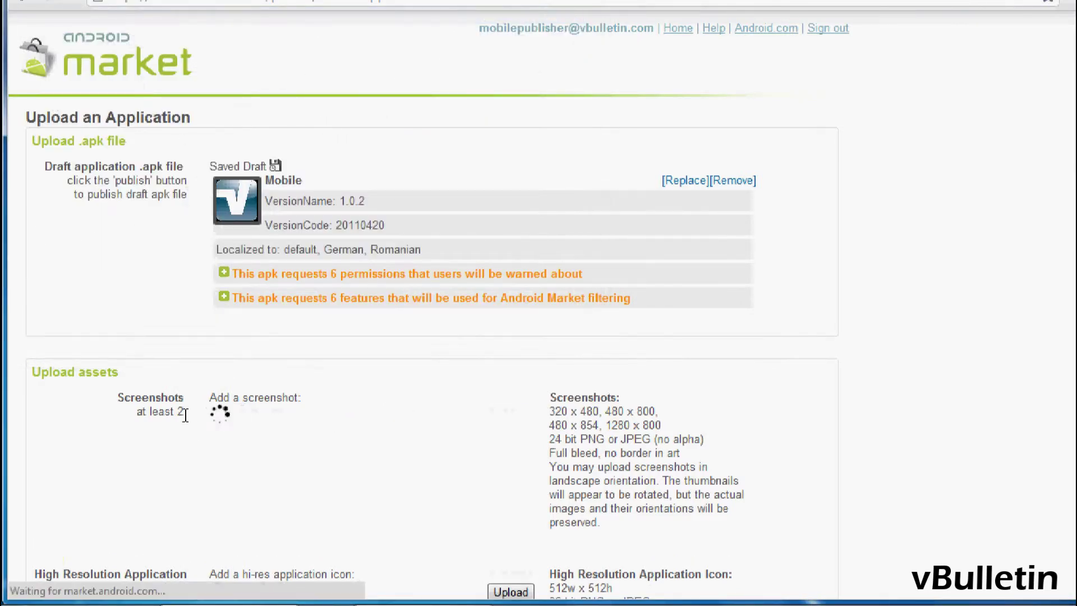
{"action": "scroll", "coordinate": [202, 421], "scroll_direction": "down", "scroll_amount": 2}
- Add a second screenshot slot and upload the 141_andr_forum screenshot
{"action": "left_click", "coordinate": [168, 340]}
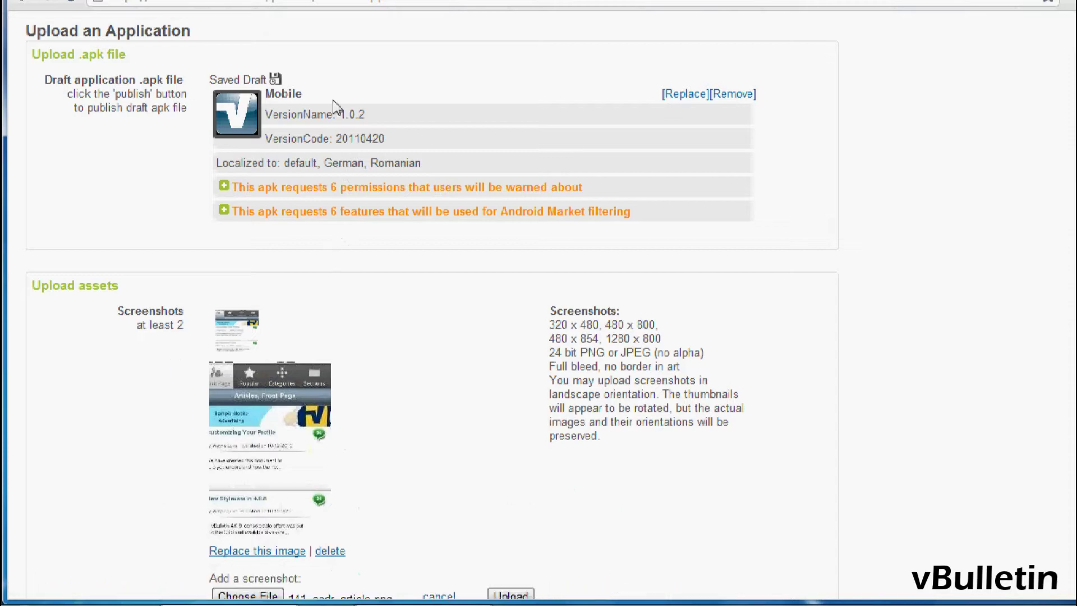
{"action": "scroll", "coordinate": [220, 266], "scroll_direction": "down", "scroll_amount": 5}
{"action": "left_click", "coordinate": [248, 336]}
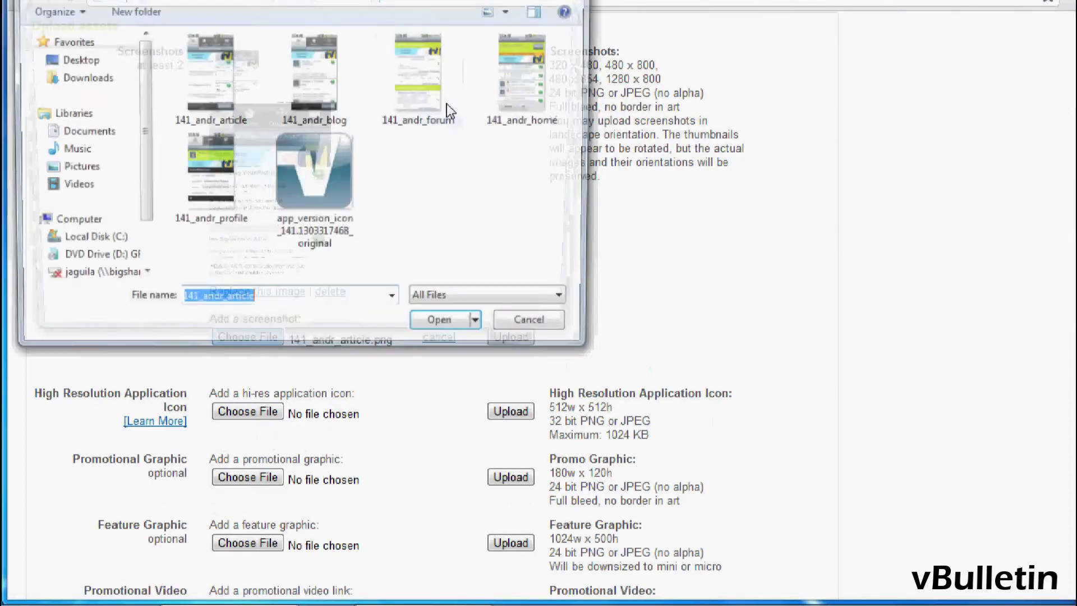
{"action": "left_click", "coordinate": [420, 102]}
{"action": "double_click", "coordinate": [420, 102]}
{"action": "left_click", "coordinate": [507, 338]}
{"action": "scroll", "coordinate": [348, 370], "scroll_direction": "down", "scroll_amount": 3}
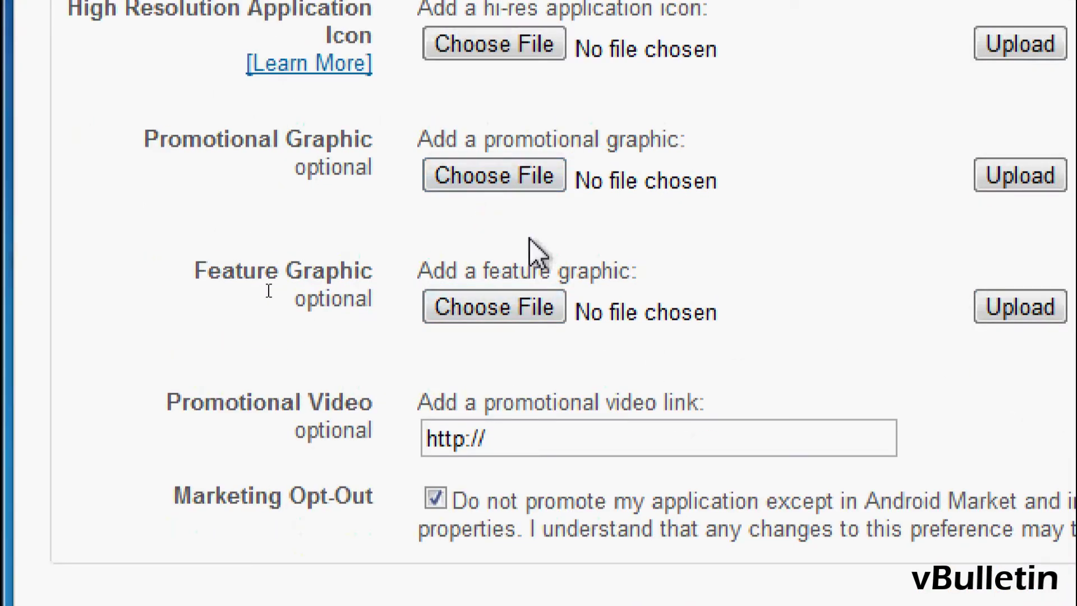
- Upload the blue V app icon as the high-resolution application icon
{"action": "left_click", "coordinate": [516, 84]}
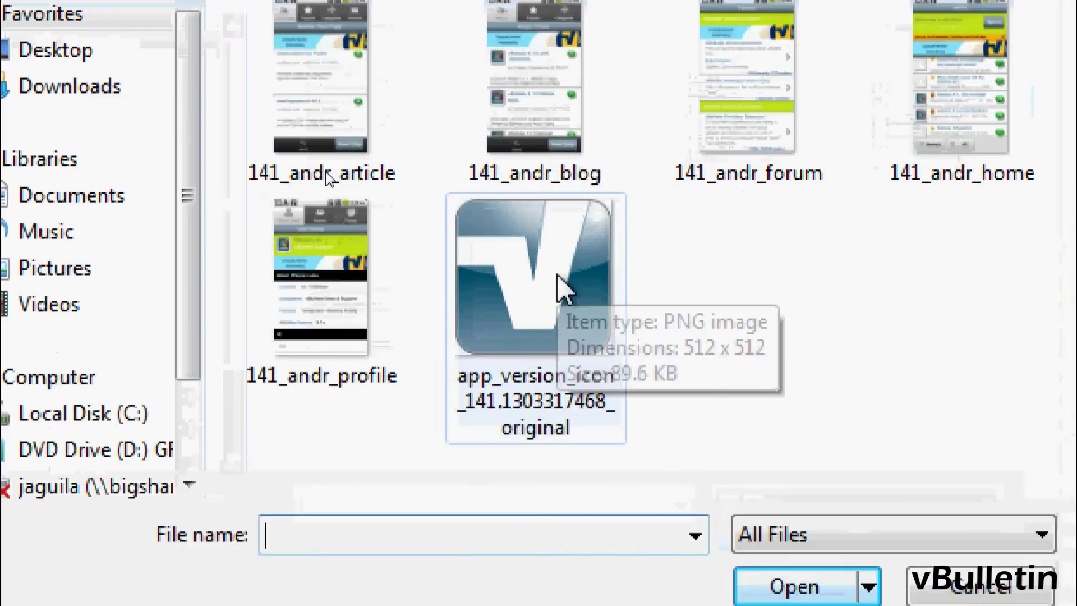
{"action": "double_click", "coordinate": [561, 287]}
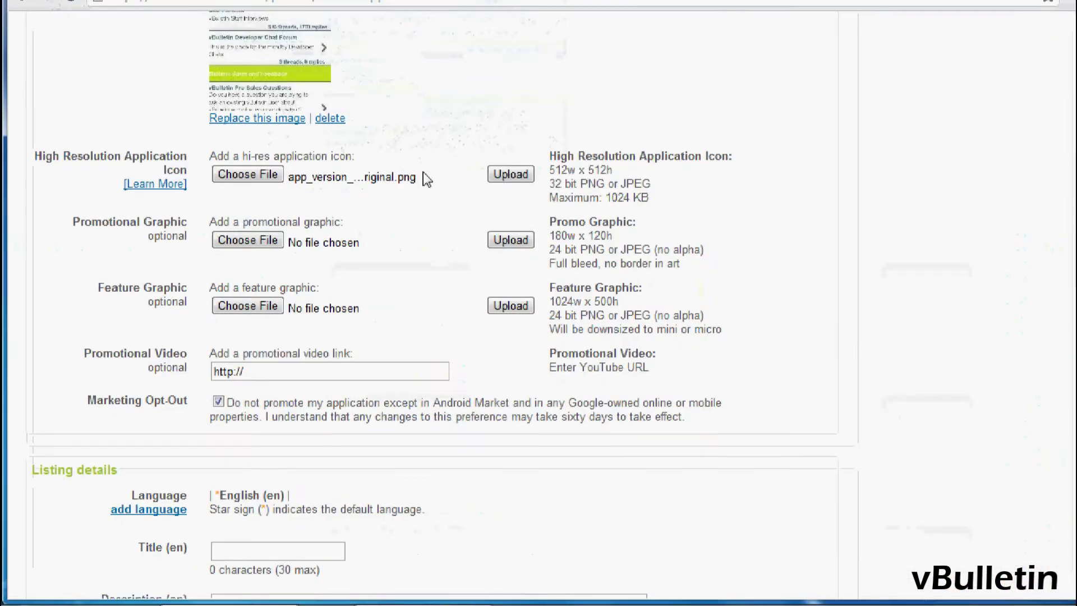
{"action": "left_click", "coordinate": [490, 172]}
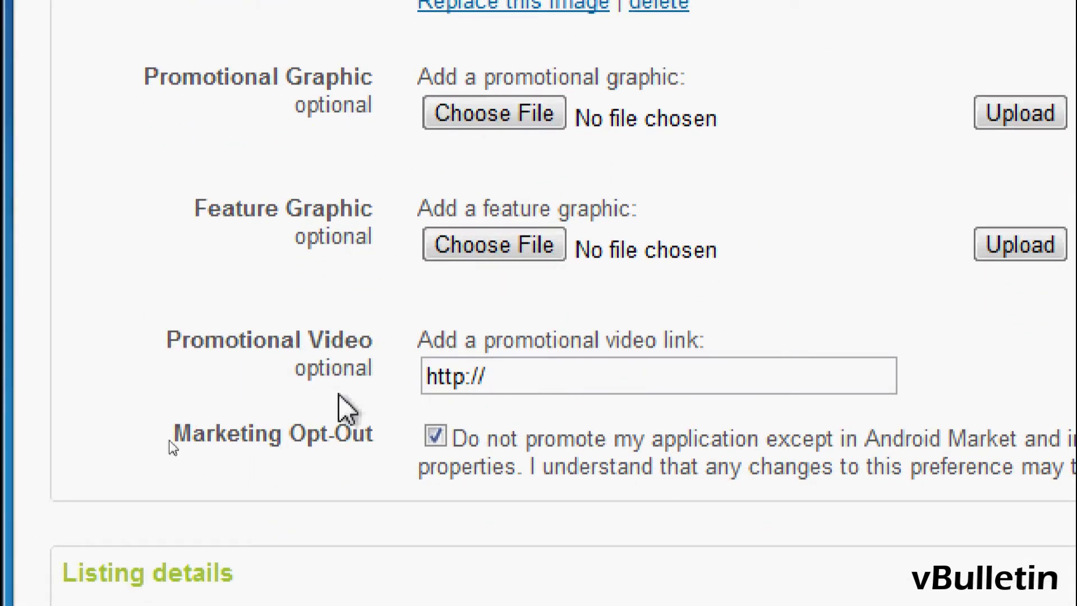
{"action": "scroll", "coordinate": [345, 410], "scroll_direction": "down", "scroll_amount": 1}
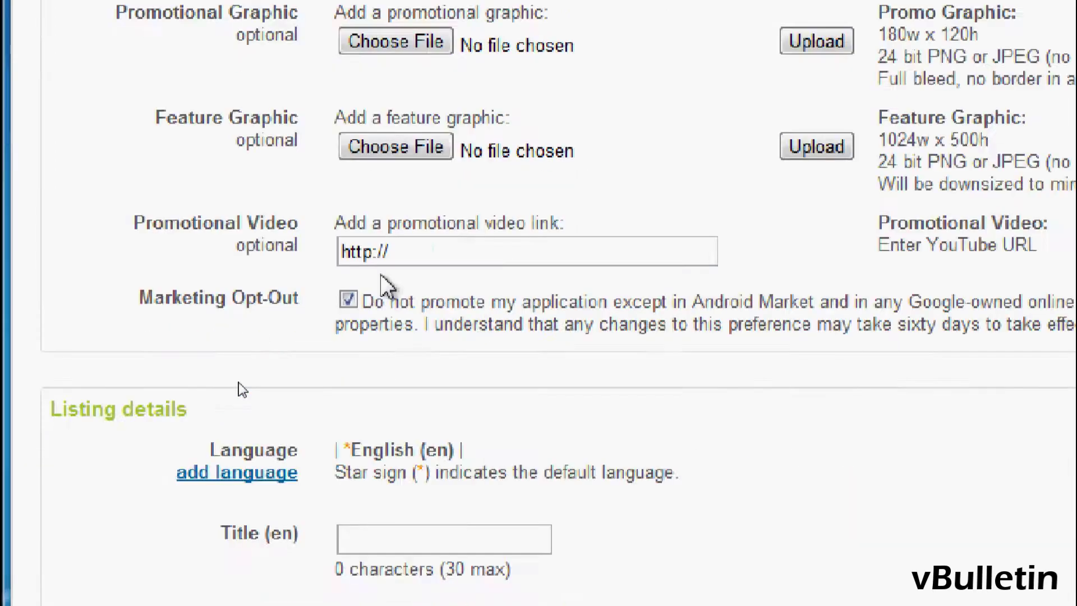
{"action": "scroll", "coordinate": [238, 362], "scroll_direction": "down", "scroll_amount": 3}
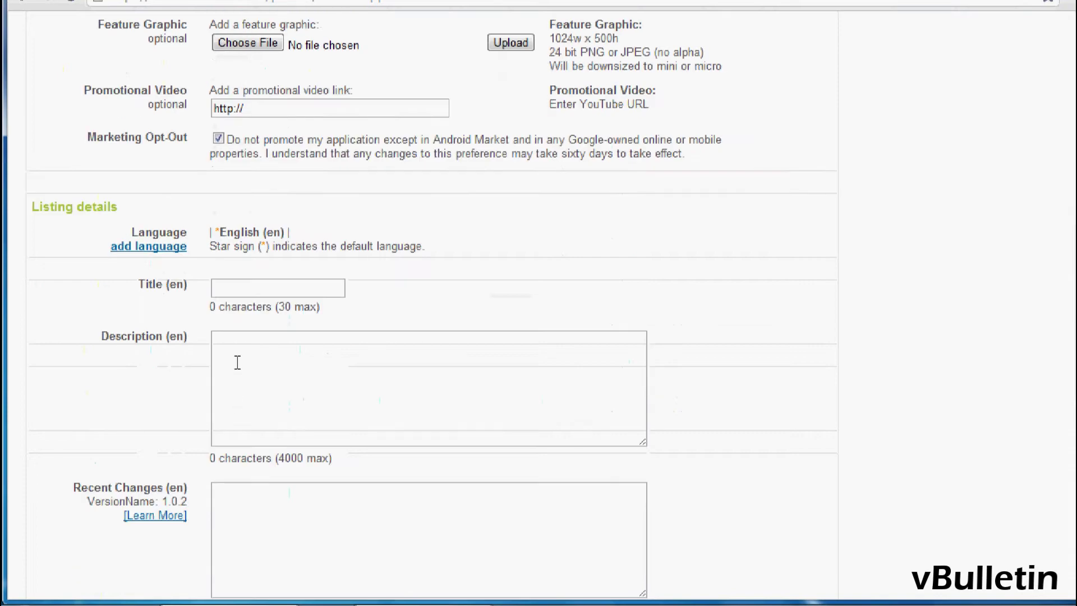
{"action": "scroll", "coordinate": [233, 363], "scroll_direction": "down", "scroll_amount": 3}
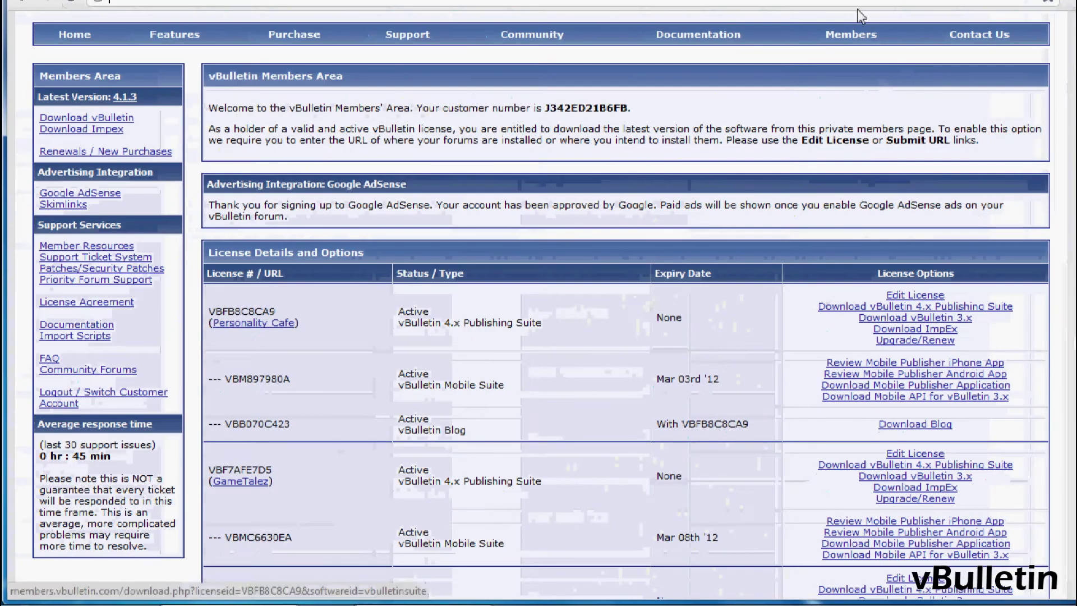
- Copy the app name vBTestMobile from the vBulletin review and paste it into Title
{"action": "left_click", "coordinate": [642, 284]}
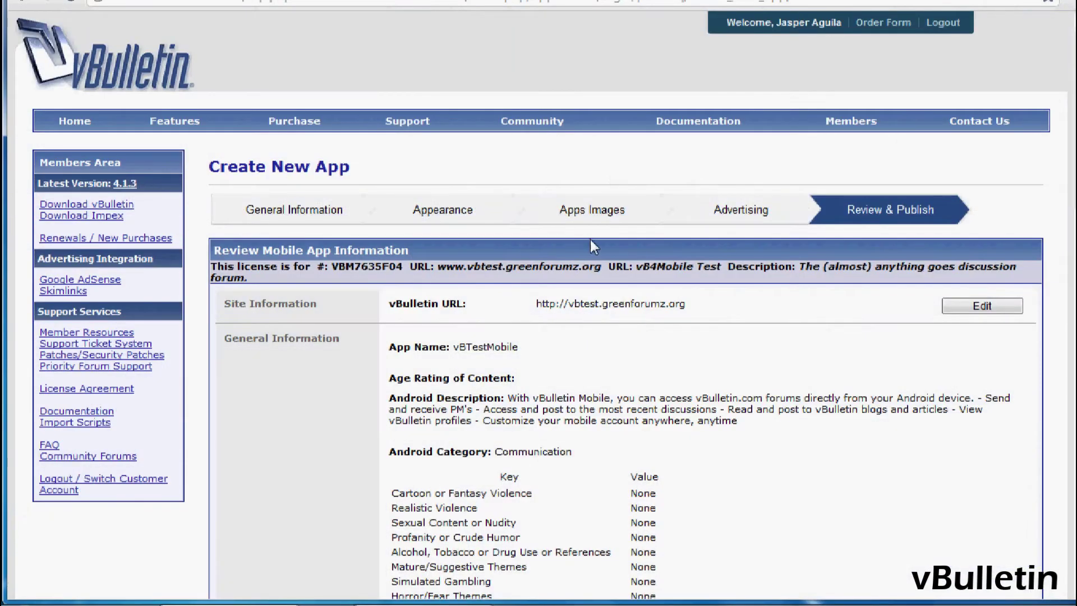
{"action": "scroll", "coordinate": [591, 237], "scroll_direction": "down", "scroll_amount": 3}
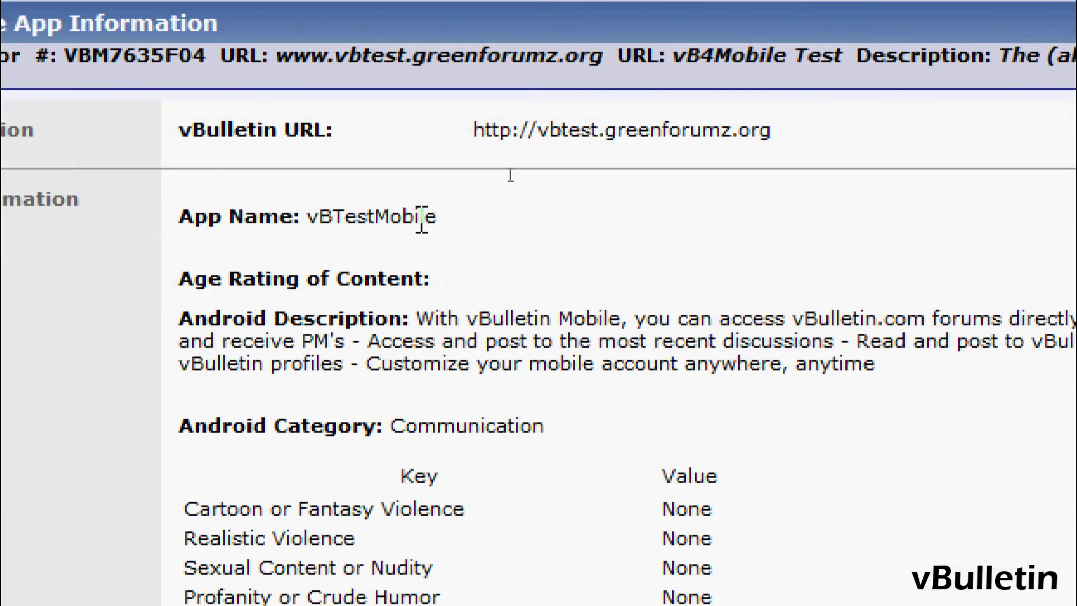
{"action": "left_click_drag", "start_coordinate": [442, 222], "coordinate": [339, 221]}
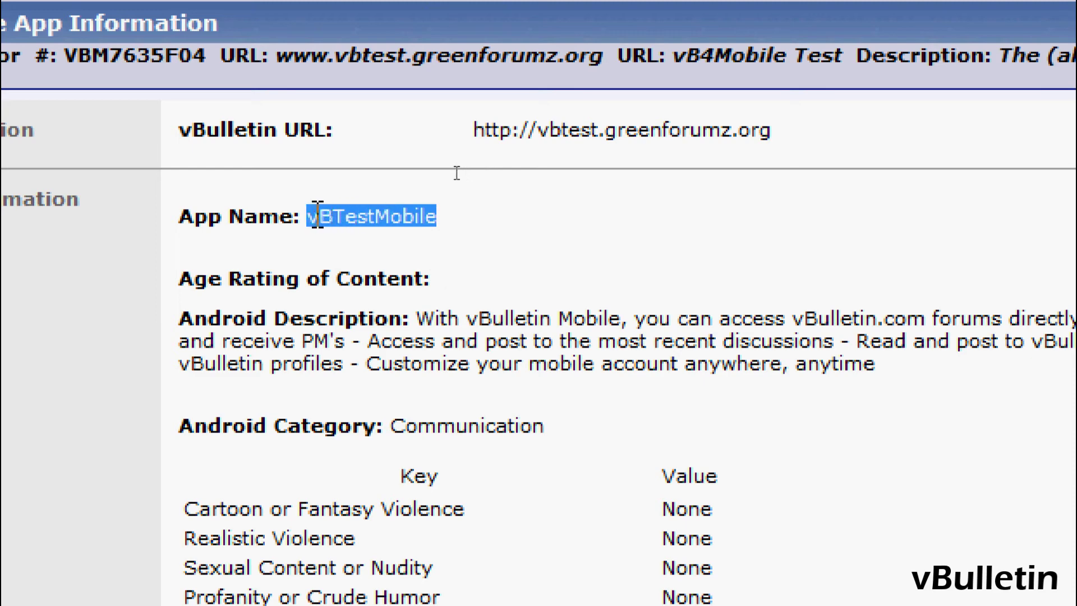
{"action": "right_click", "coordinate": [317, 216]}
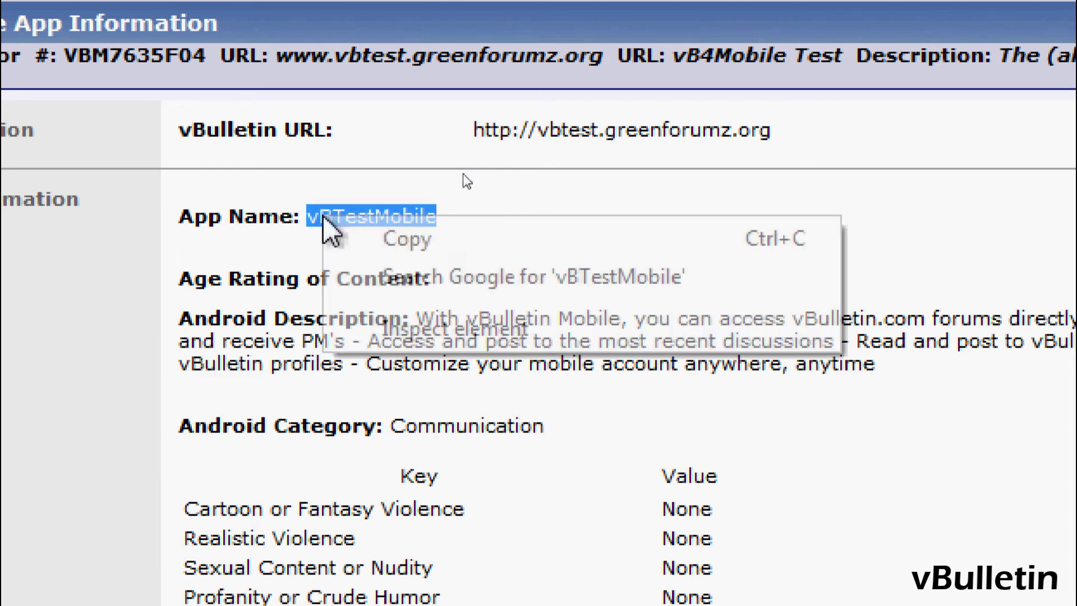
{"action": "left_click", "coordinate": [365, 228]}
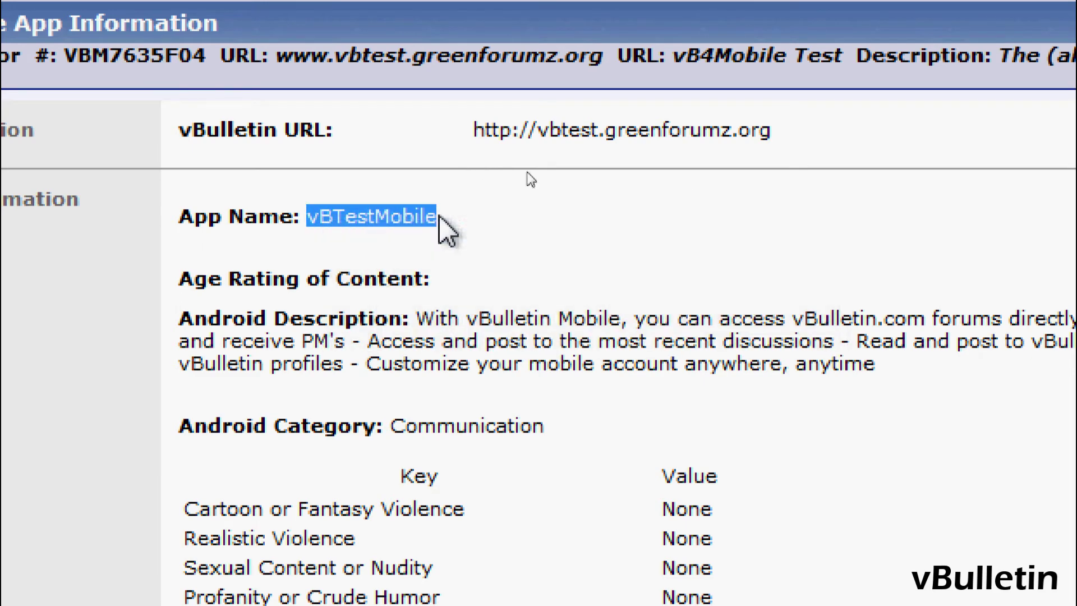
{"action": "key", "text": "ctrl+Tab"}
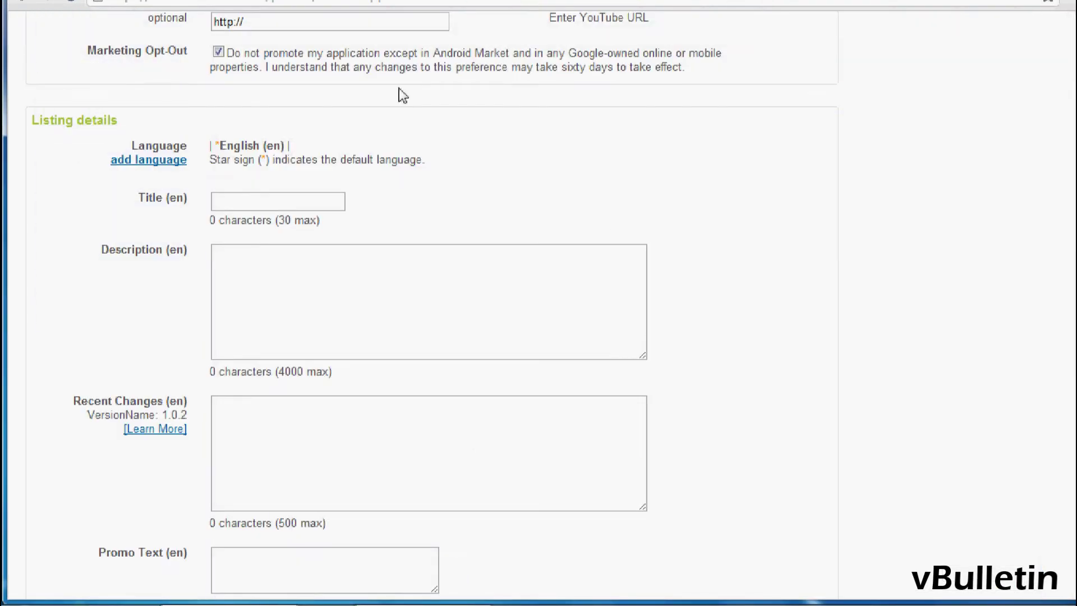
{"action": "right_click", "coordinate": [311, 201]}
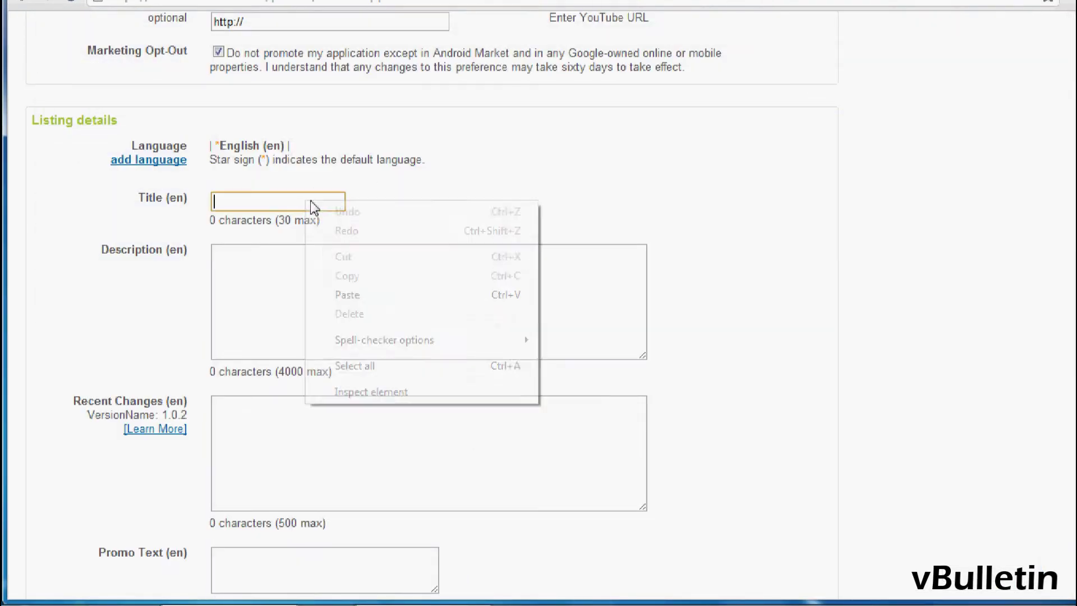
{"action": "left_click", "coordinate": [360, 292]}
- Copy the Android description from vBulletin and paste it into the listing Description
{"action": "key", "text": "ctrl+Tab"}
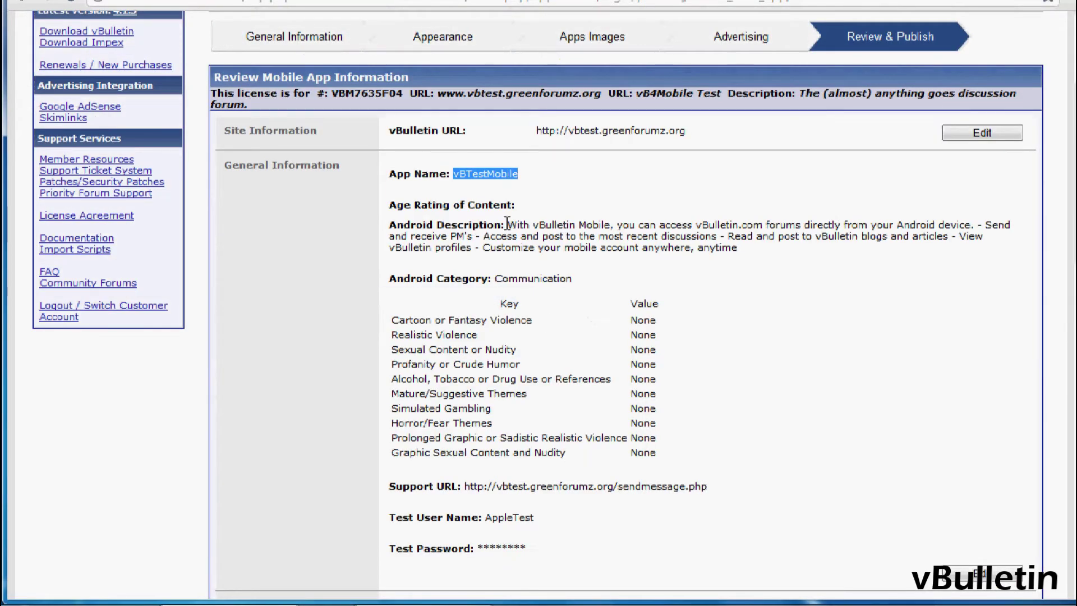
{"action": "left_click_drag", "start_coordinate": [507, 224], "coordinate": [737, 249]}
{"action": "right_click", "coordinate": [696, 245]}
{"action": "left_click", "coordinate": [725, 255]}
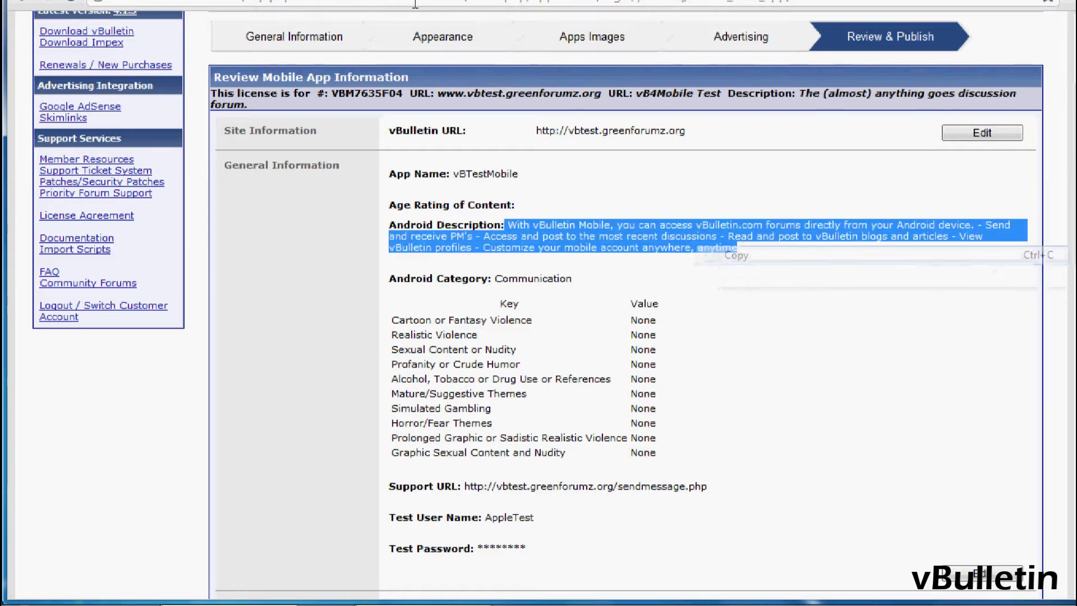
{"action": "key", "text": "ctrl+Tab"}
{"action": "right_click", "coordinate": [353, 277]}
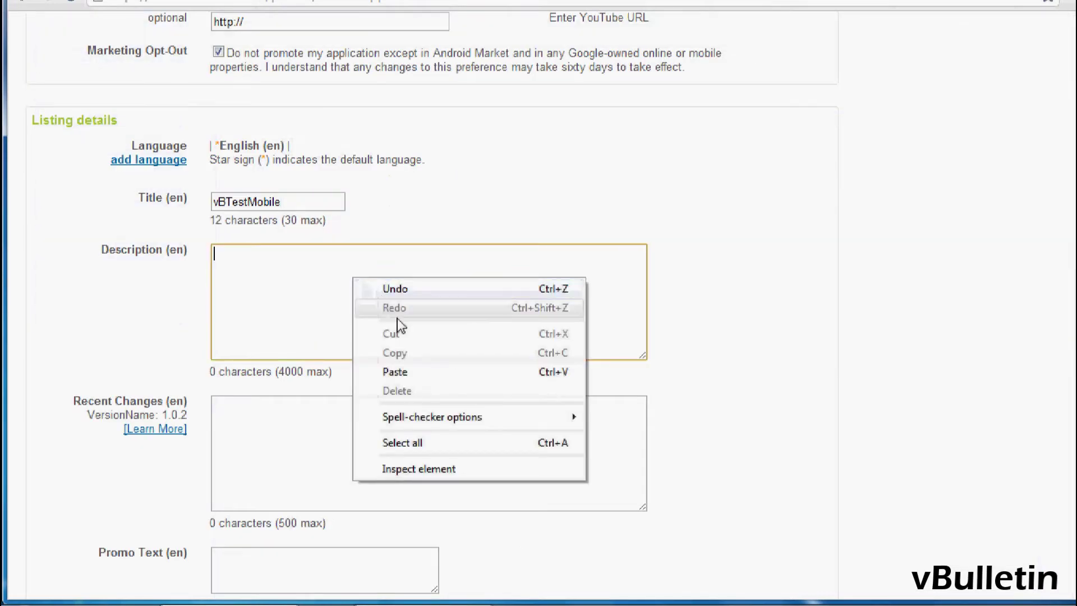
{"action": "left_click", "coordinate": [413, 379]}
- Set Application Type to Applications and Category to Social
{"action": "scroll", "coordinate": [421, 356], "scroll_direction": "down", "scroll_amount": 6}
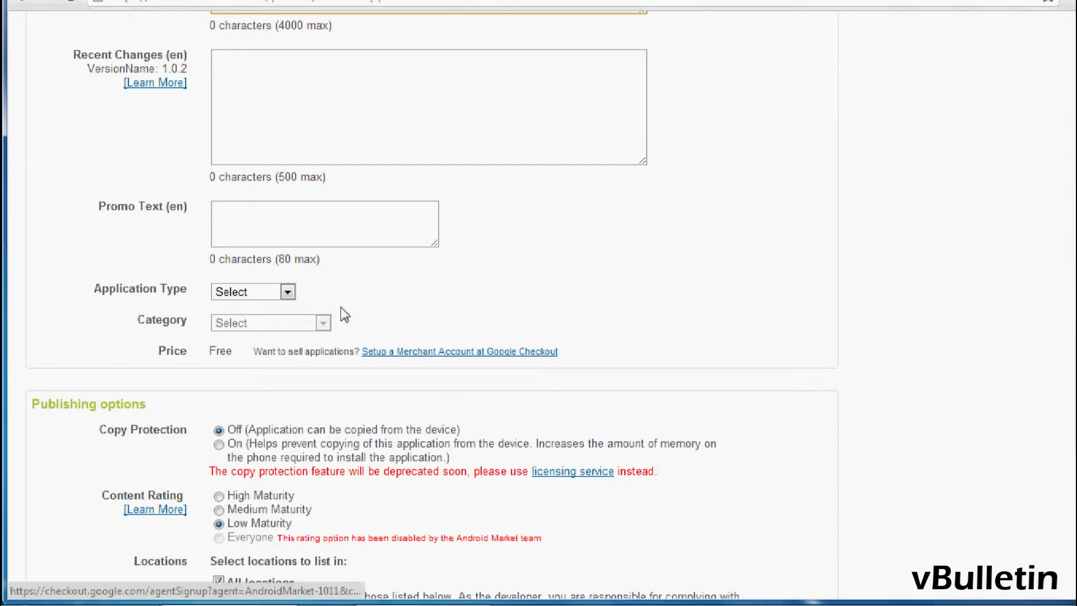
{"action": "left_click", "coordinate": [256, 293]}
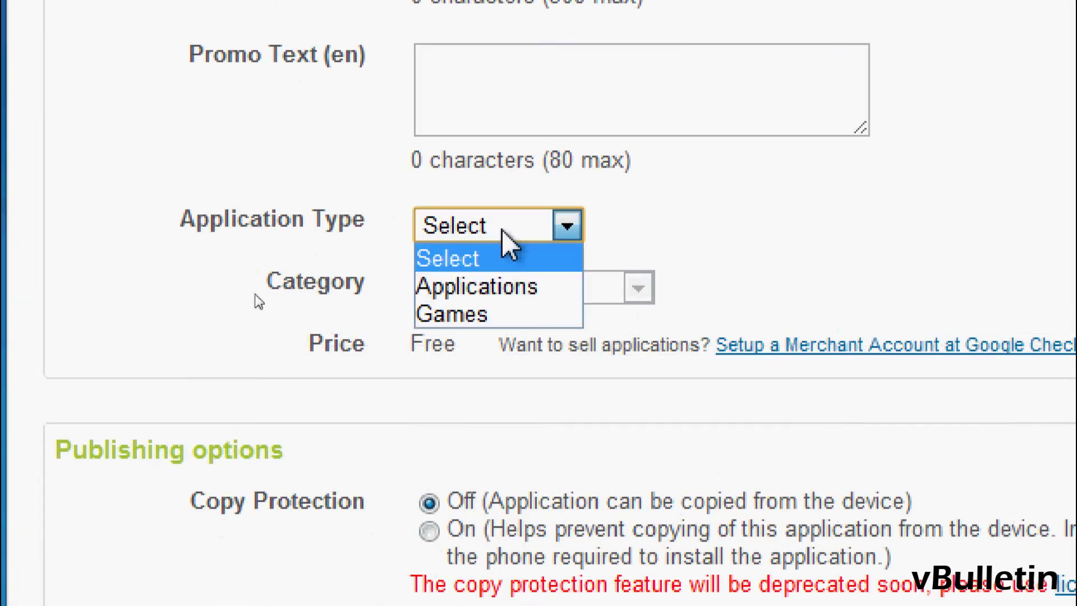
{"action": "left_click", "coordinate": [493, 290]}
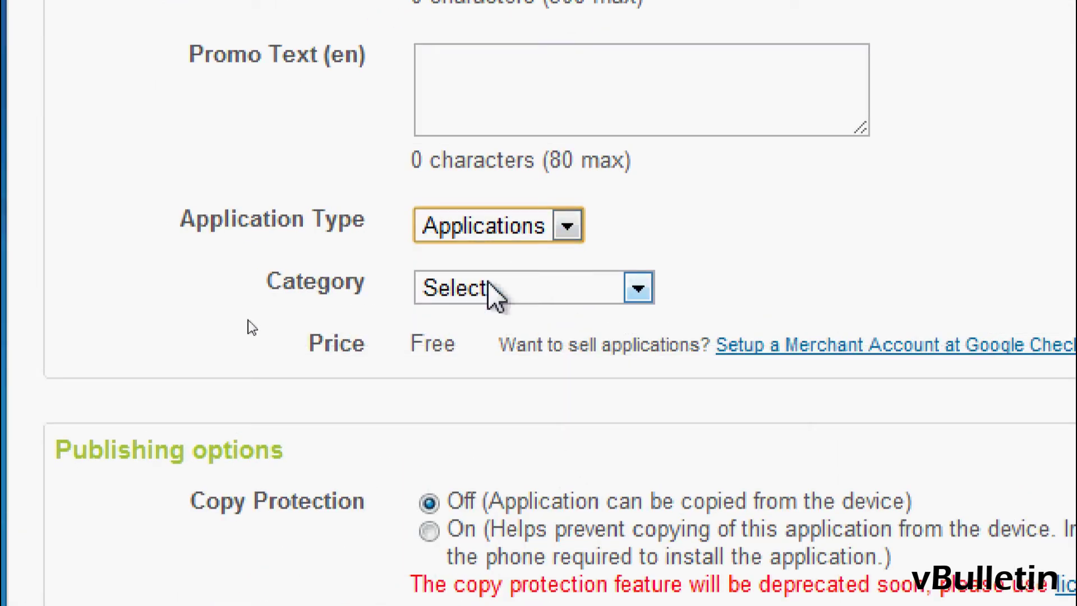
{"action": "left_click", "coordinate": [489, 286]}
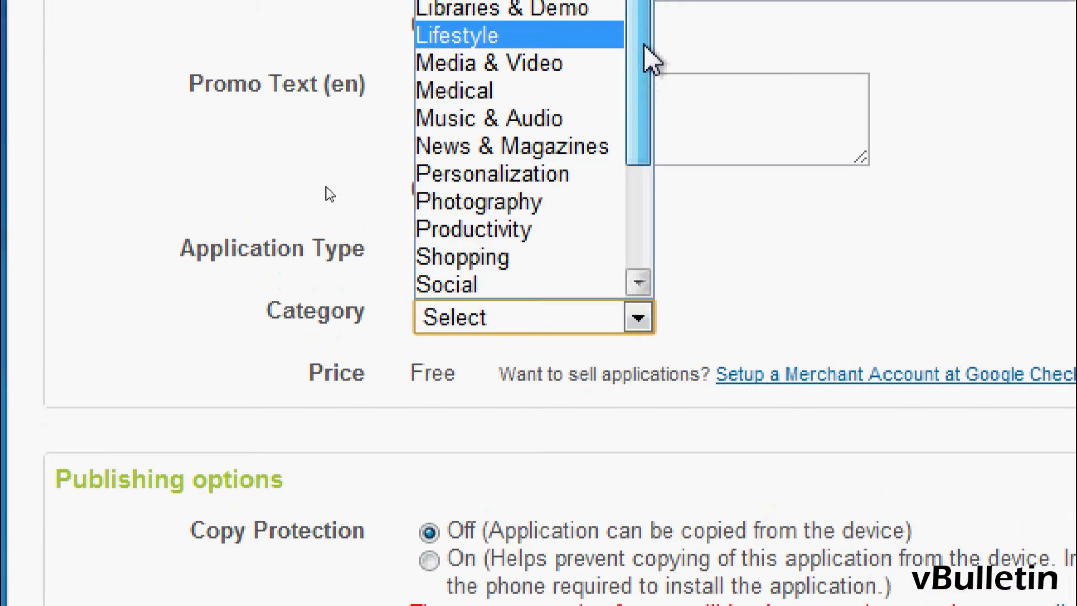
{"action": "left_click", "coordinate": [504, 287]}
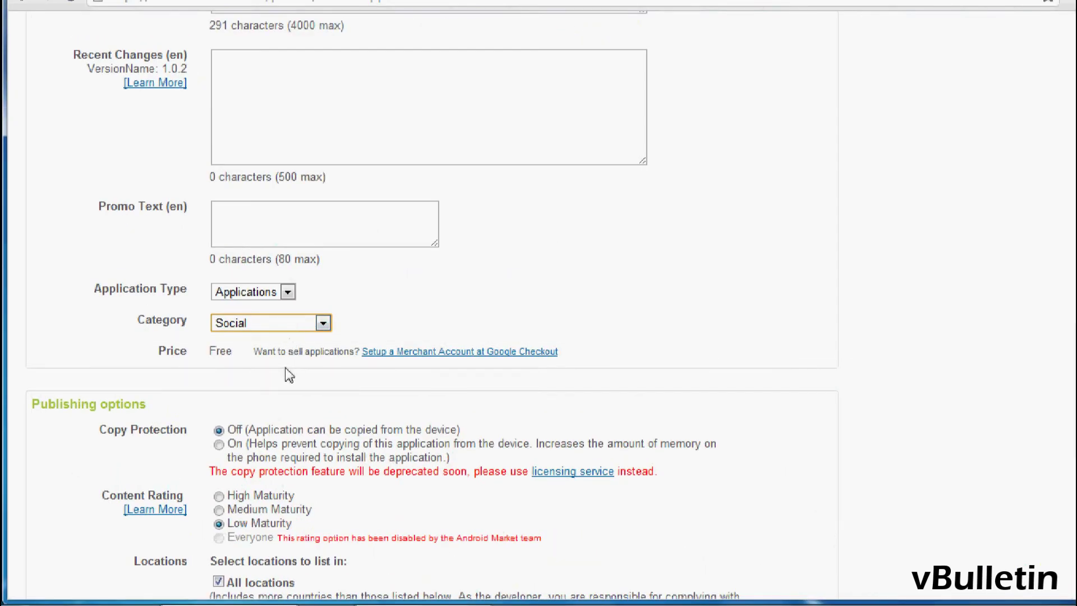
{"action": "scroll", "coordinate": [288, 375], "scroll_direction": "down", "scroll_amount": 3}
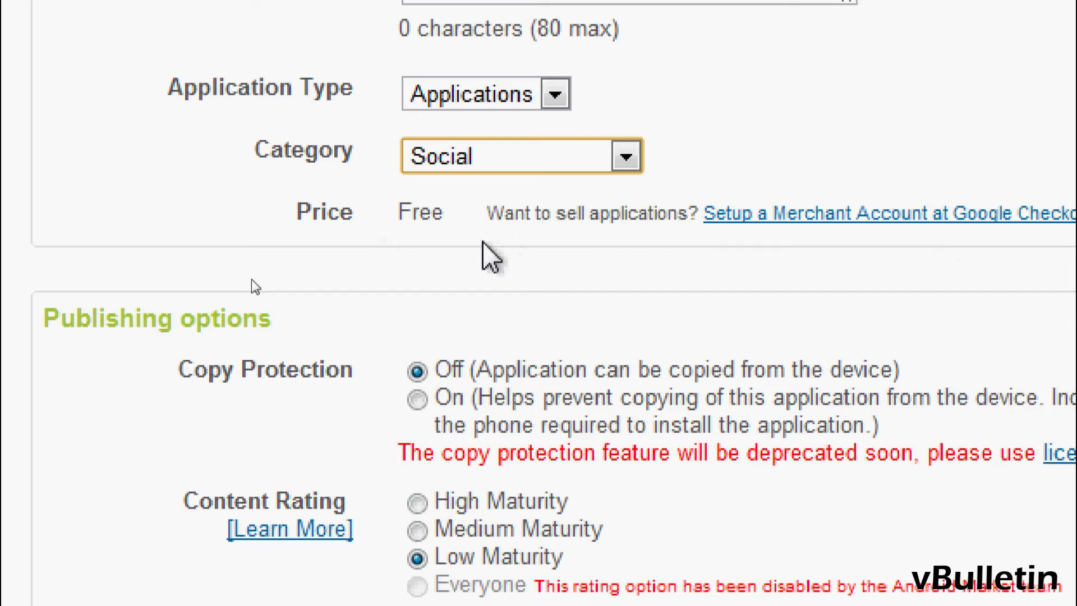
{"action": "scroll", "coordinate": [258, 393], "scroll_direction": "down", "scroll_amount": 3}
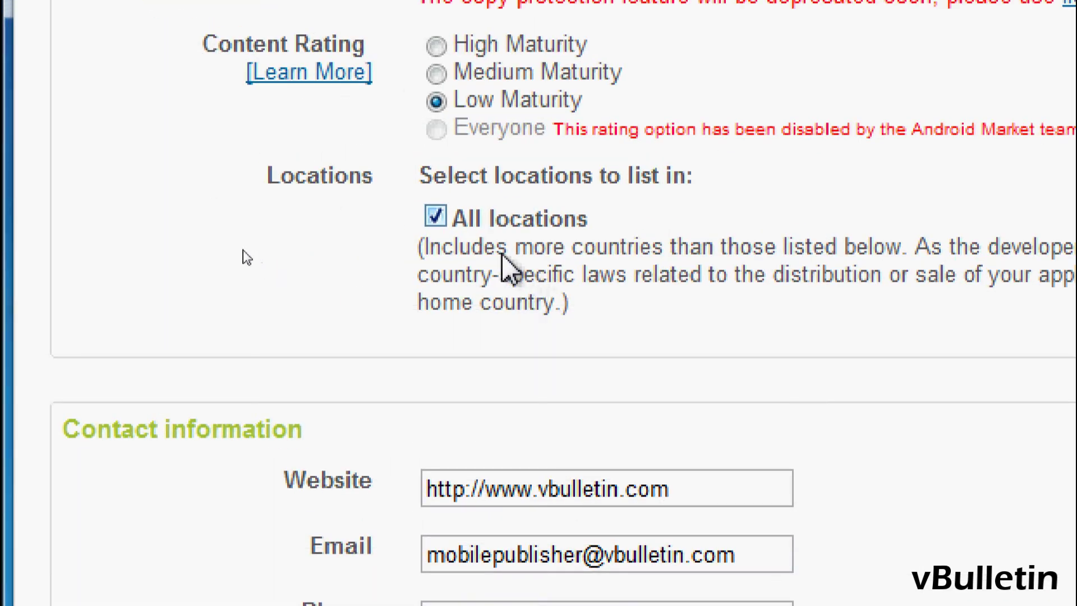
{"action": "left_click", "coordinate": [438, 224]}
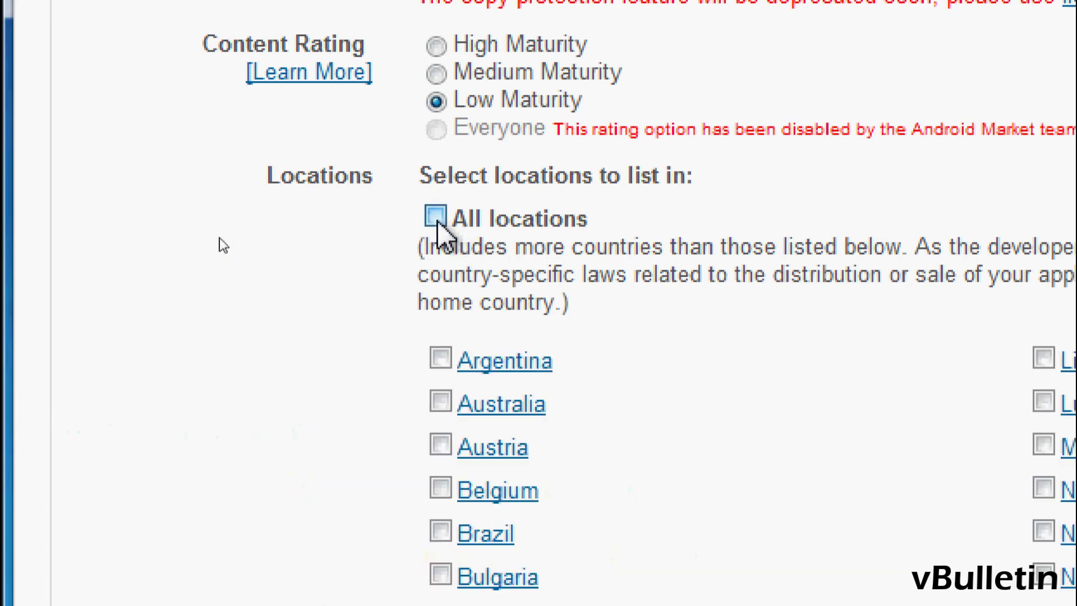
{"action": "left_click", "coordinate": [438, 224]}
{"action": "left_click", "coordinate": [437, 224]}
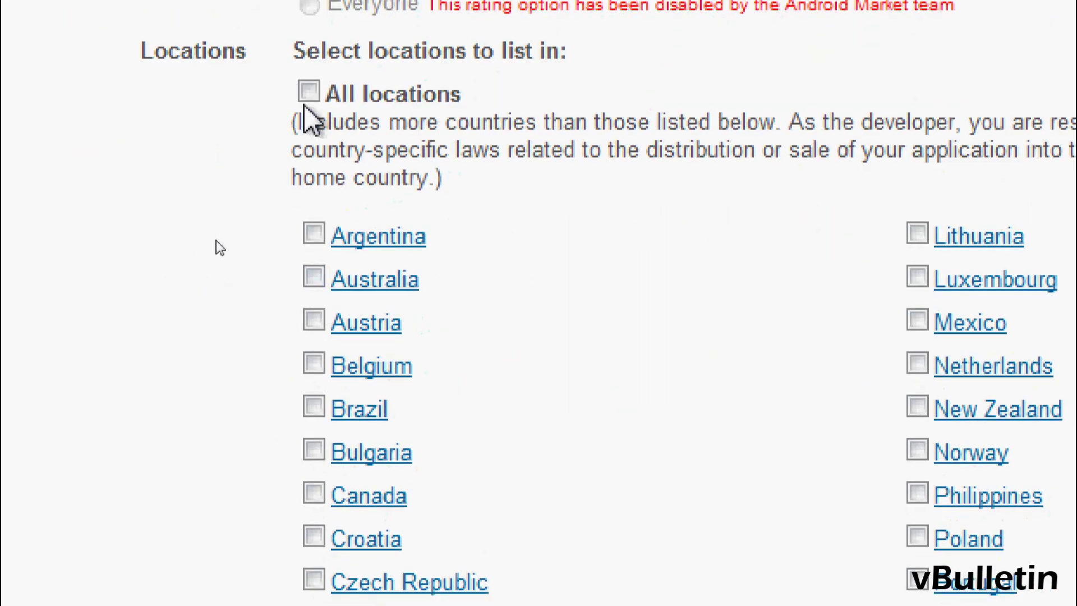
{"action": "left_click", "coordinate": [308, 92]}
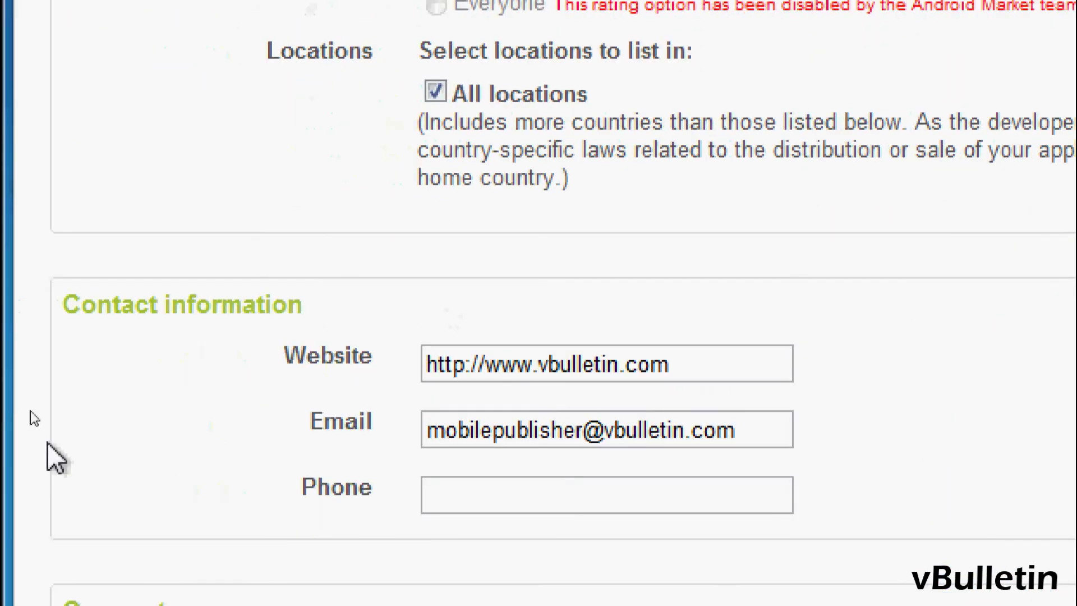
{"action": "scroll", "coordinate": [157, 481], "scroll_direction": "down", "scroll_amount": 3}
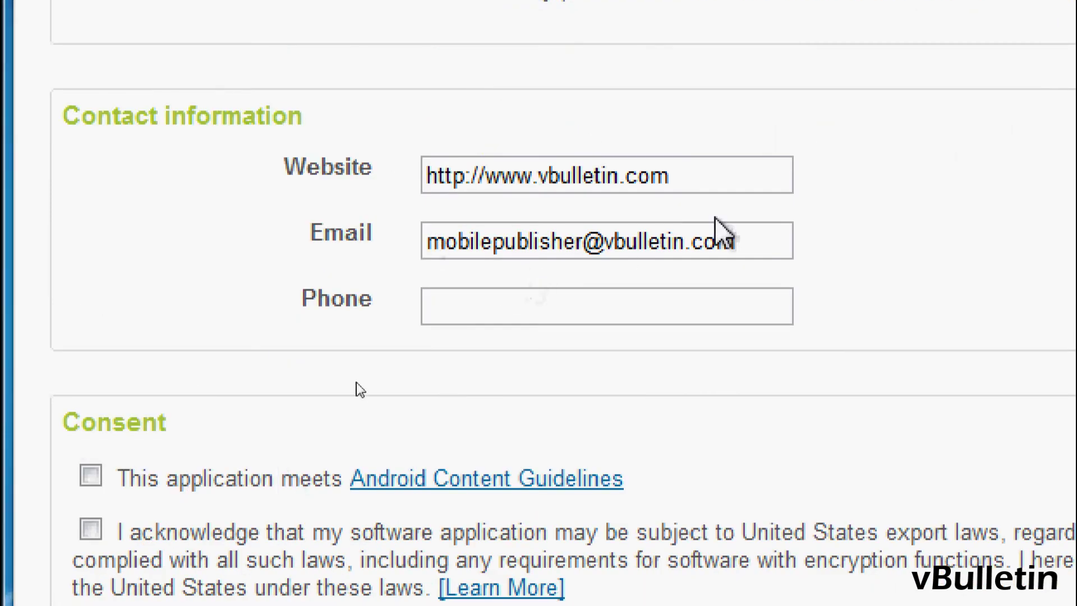
- Verify the contact website and e-mail address in the listing
{"action": "left_click", "coordinate": [712, 174]}
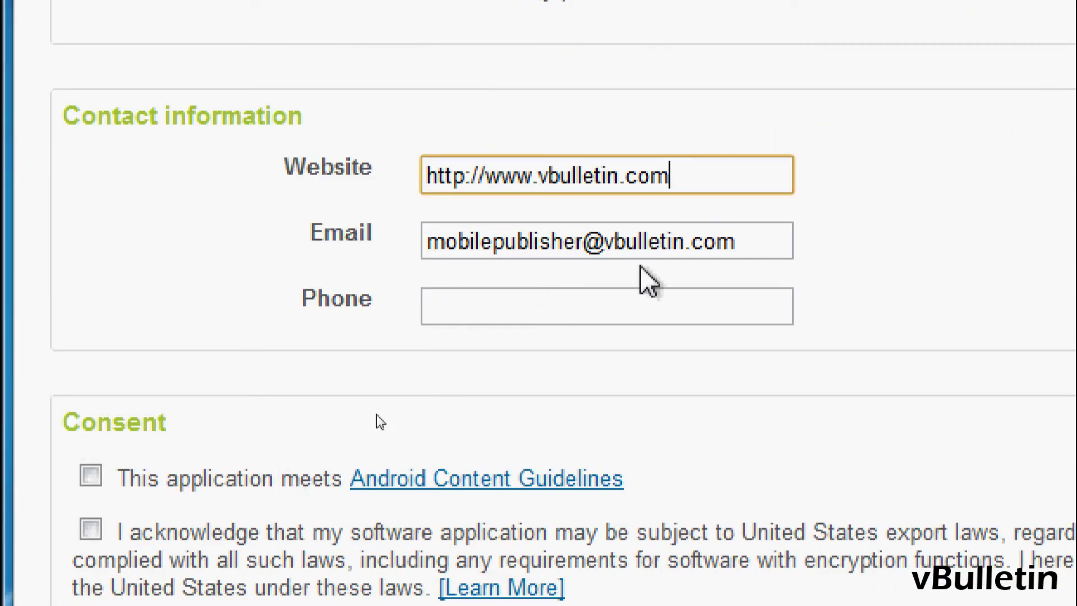
{"action": "left_click_drag", "start_coordinate": [750, 243], "coordinate": [421, 247]}
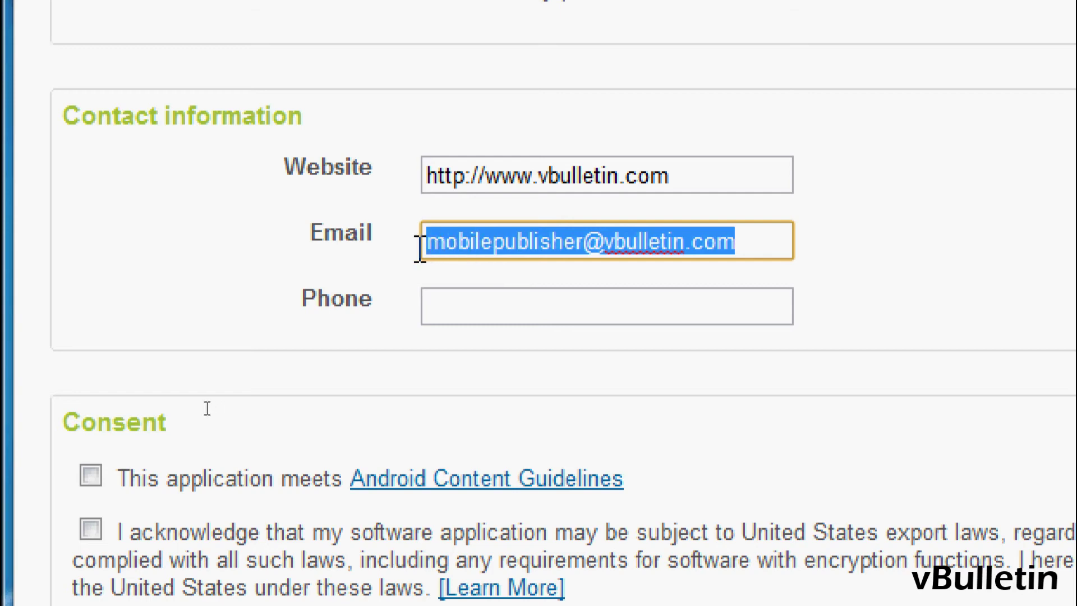
{"action": "key", "text": "Right"}
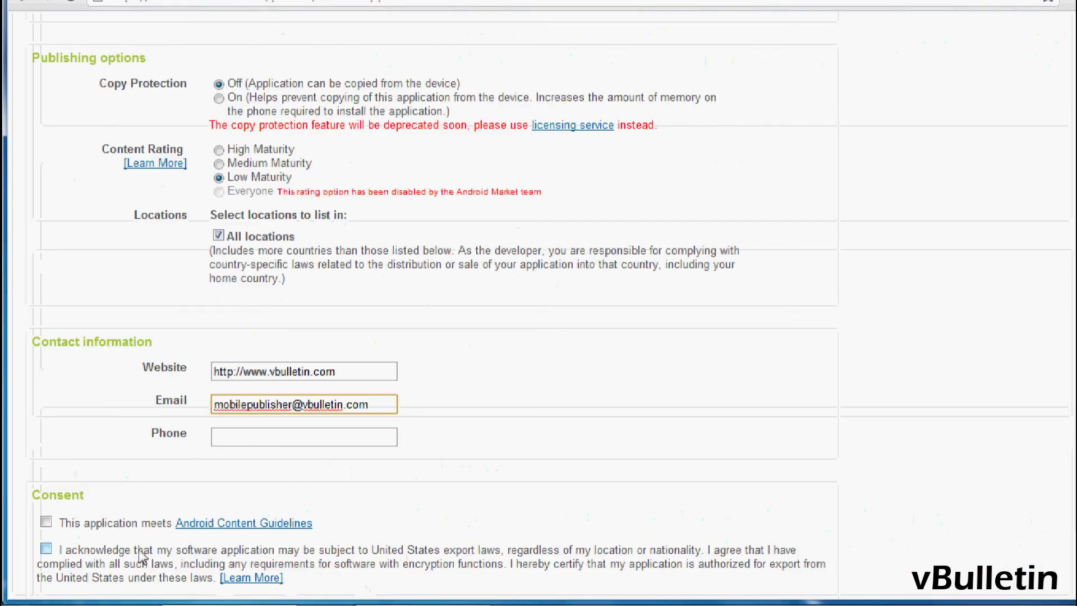
{"action": "scroll", "coordinate": [361, 590], "scroll_direction": "down", "scroll_amount": 3}
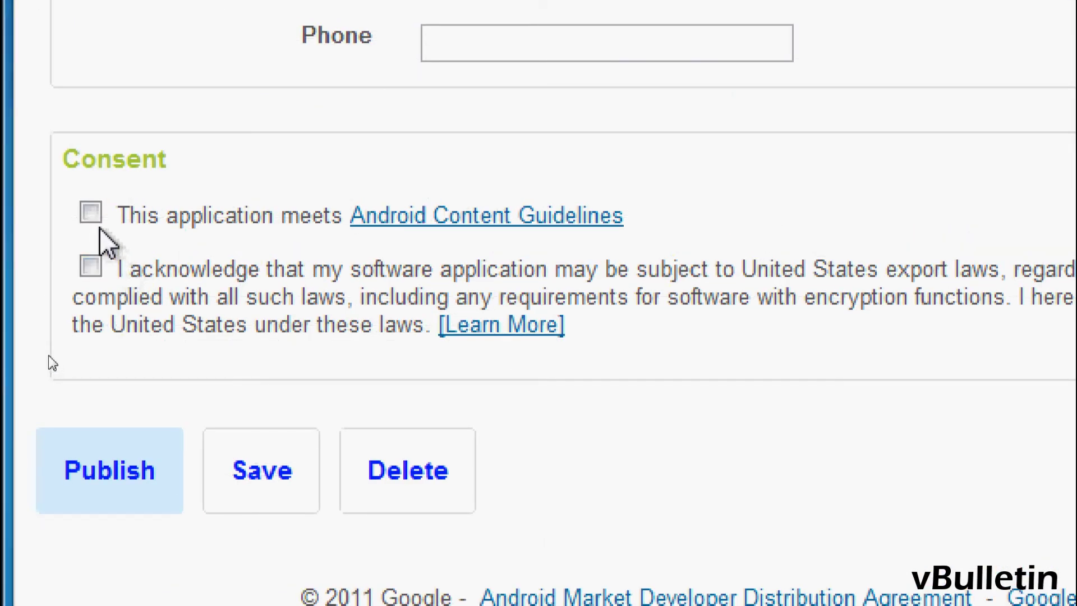
- Accept the content guidelines and US export laws, then publish vBTestMobile
{"action": "left_click", "coordinate": [91, 213]}
{"action": "left_click", "coordinate": [91, 266]}
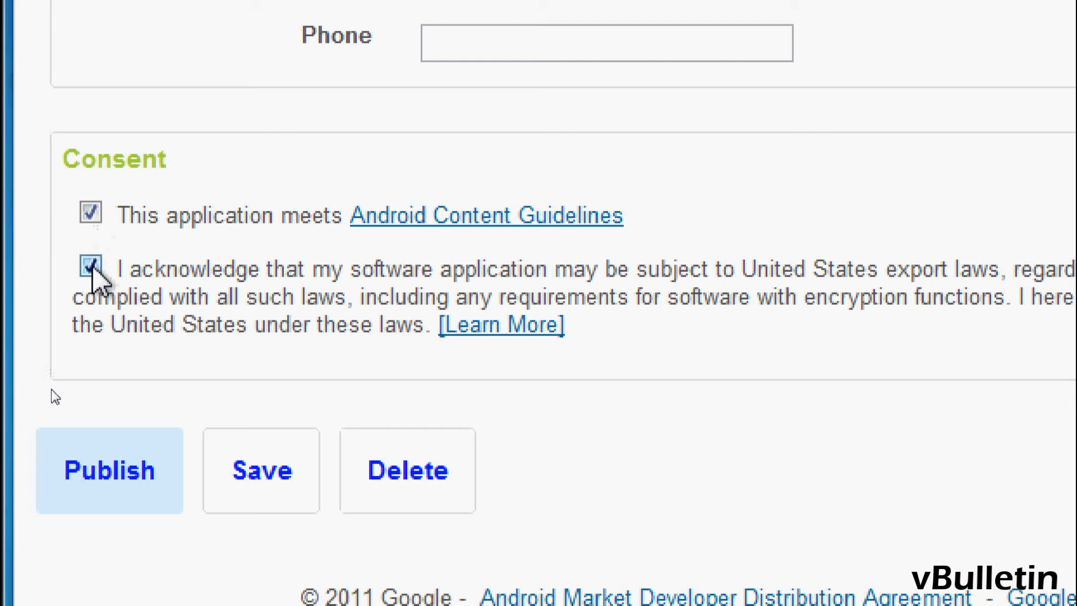
{"action": "left_click", "coordinate": [66, 477]}
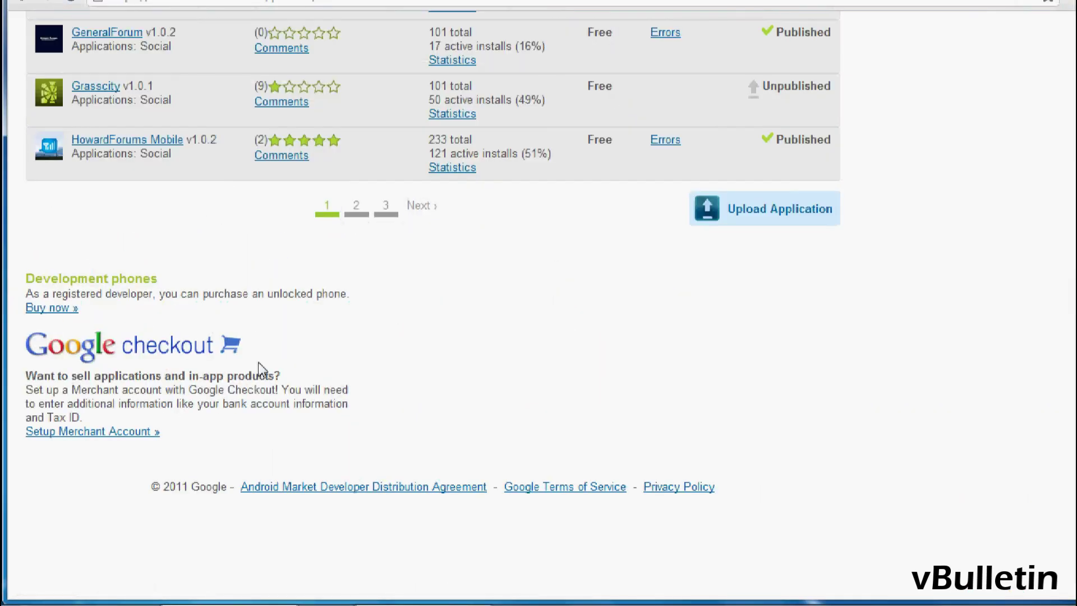
{"action": "scroll", "coordinate": [325, 373], "scroll_direction": "up", "scroll_amount": 5}
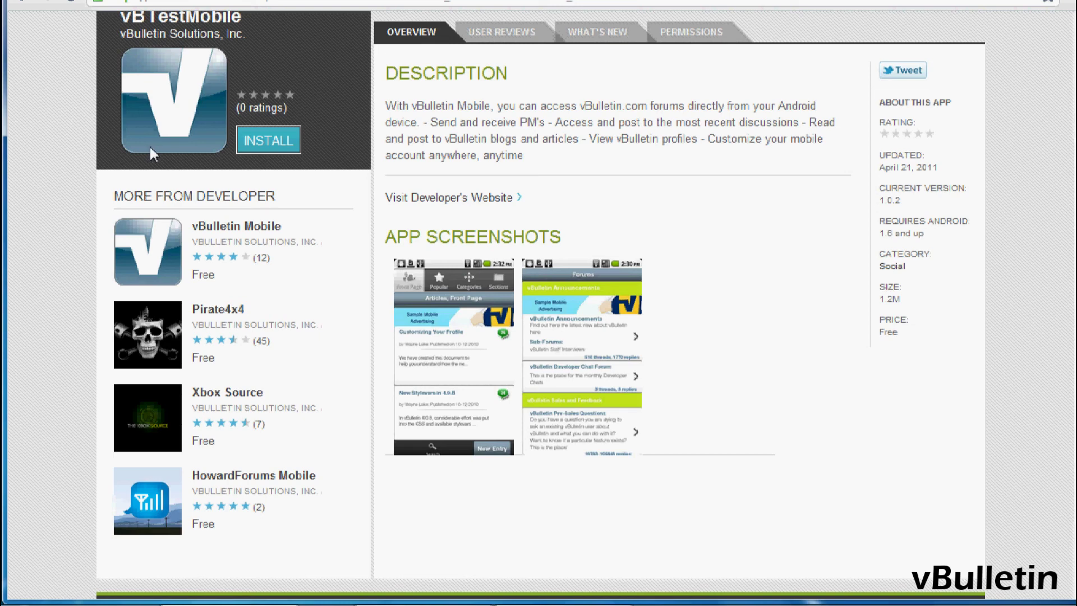
{"action": "scroll", "coordinate": [149, 145], "scroll_direction": "down", "scroll_amount": 2}
{"action": "scroll", "coordinate": [191, 157], "scroll_direction": "up", "scroll_amount": 3}
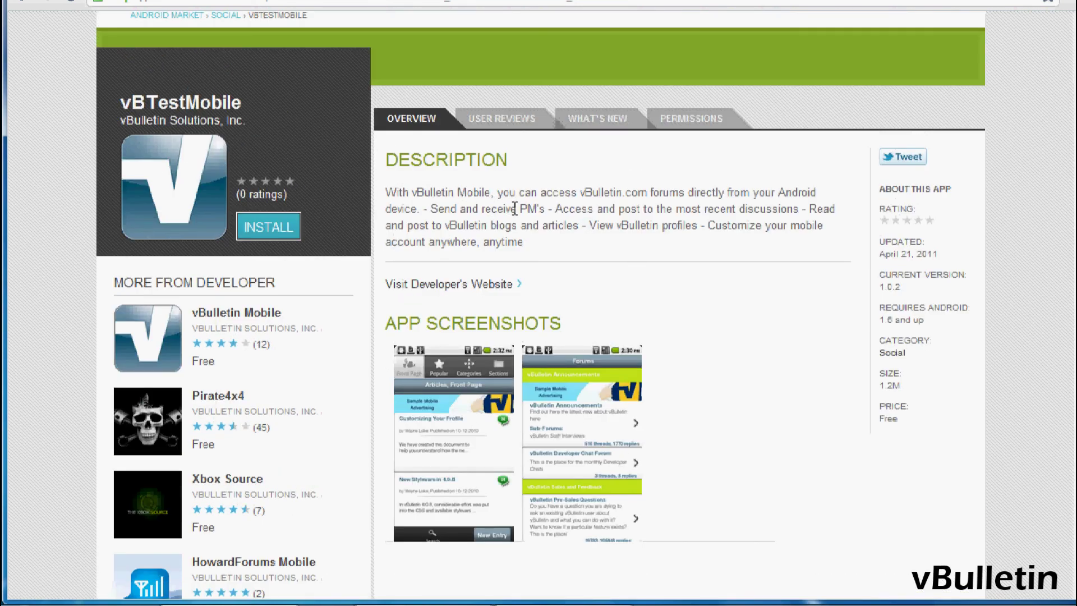